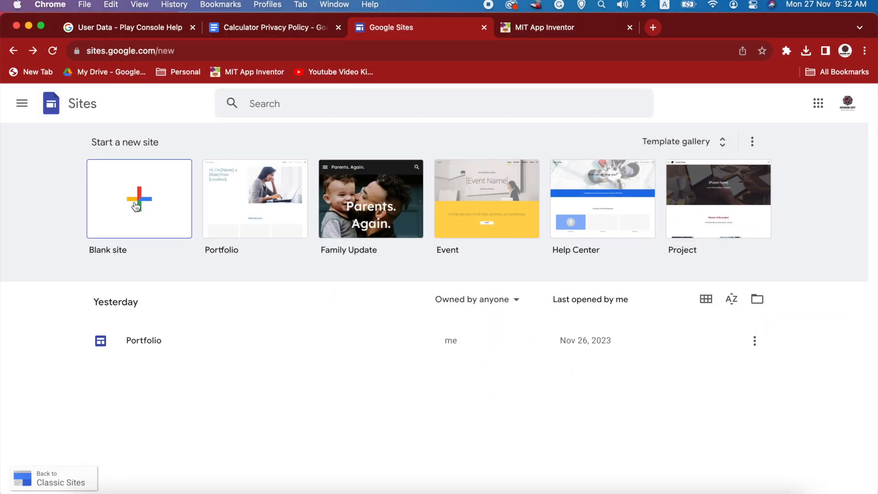
Create a new blank site and set the home page title to "Calculator".
click(135, 205)
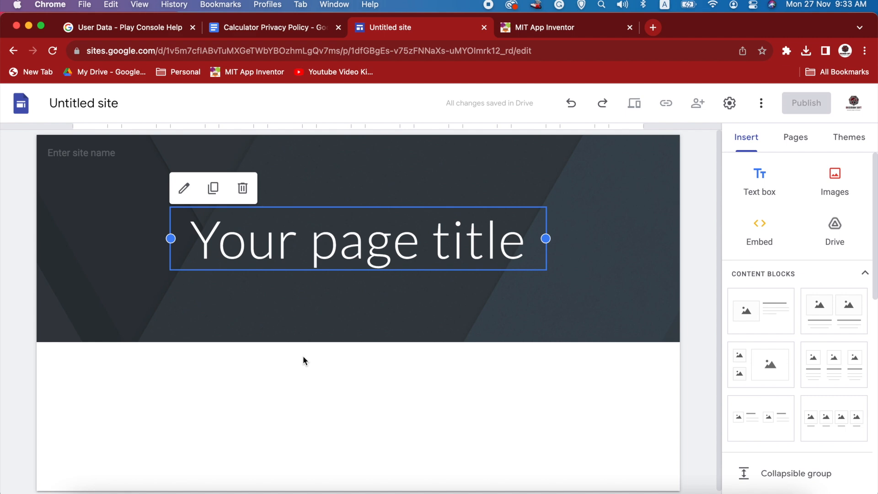
click(394, 249)
triple_click(396, 250)
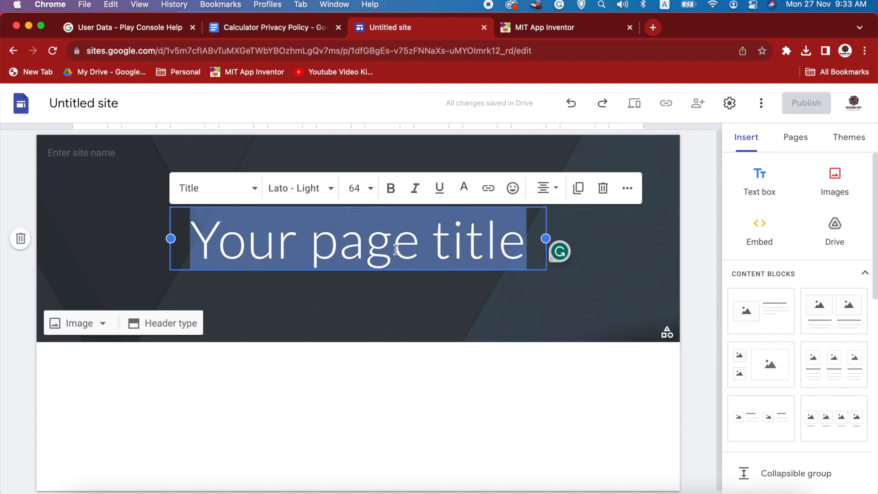
text(Calculat)
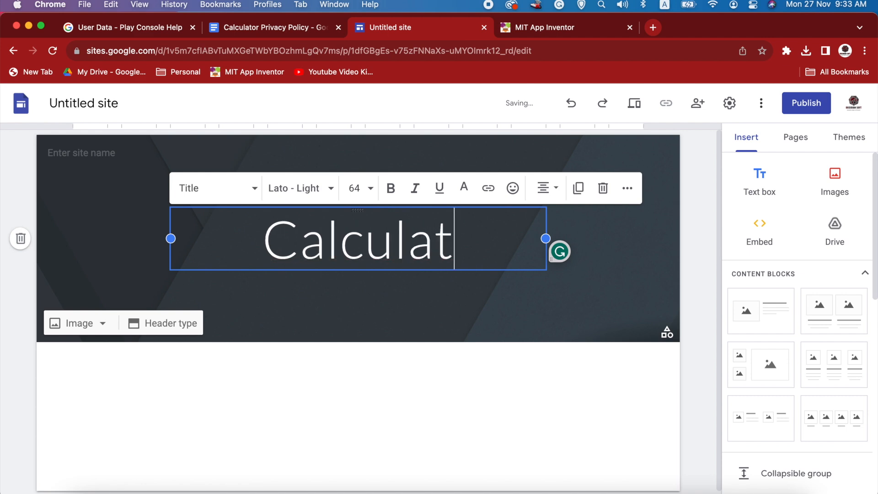
text(or)
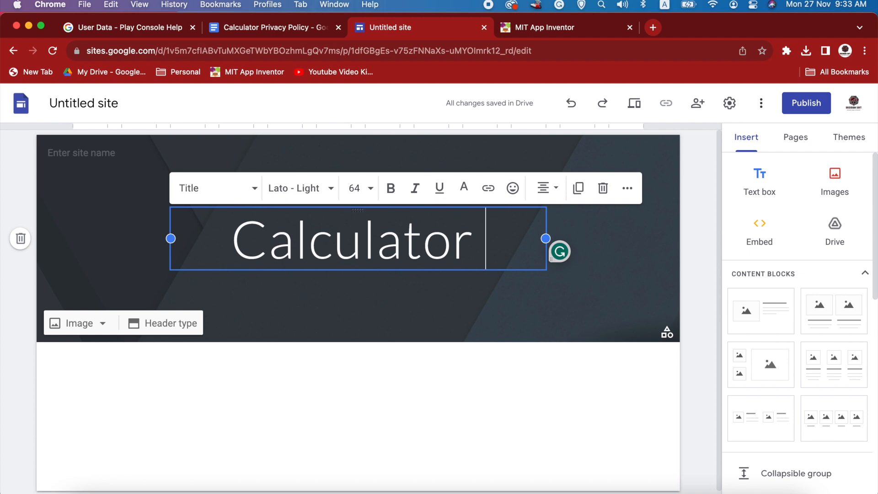
key(BackSpace)
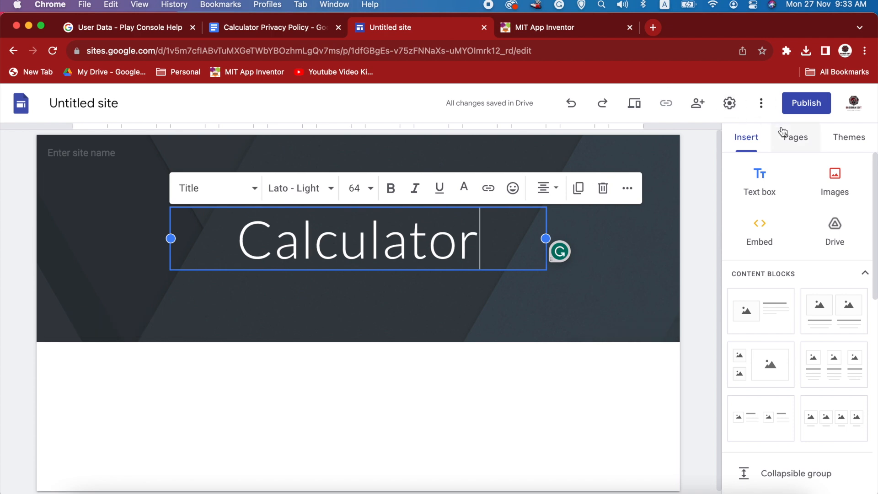
Add a new page named "Privacy Policy" to the site.
click(792, 141)
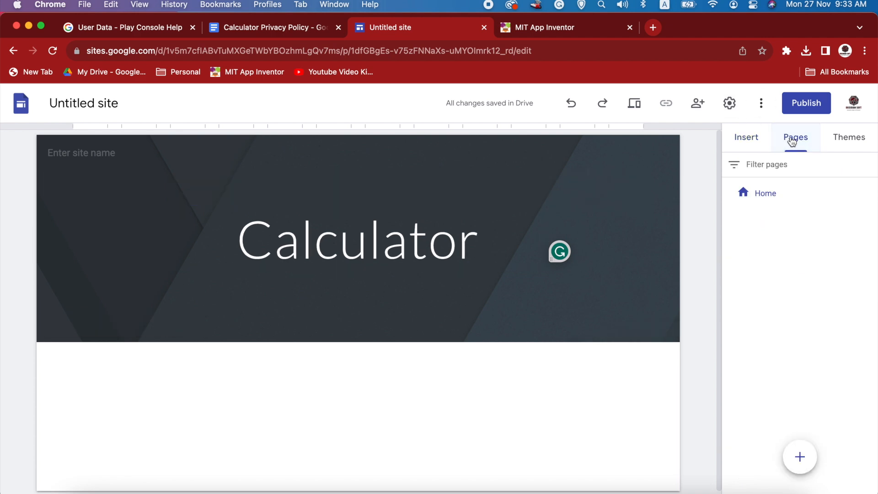
click(801, 456)
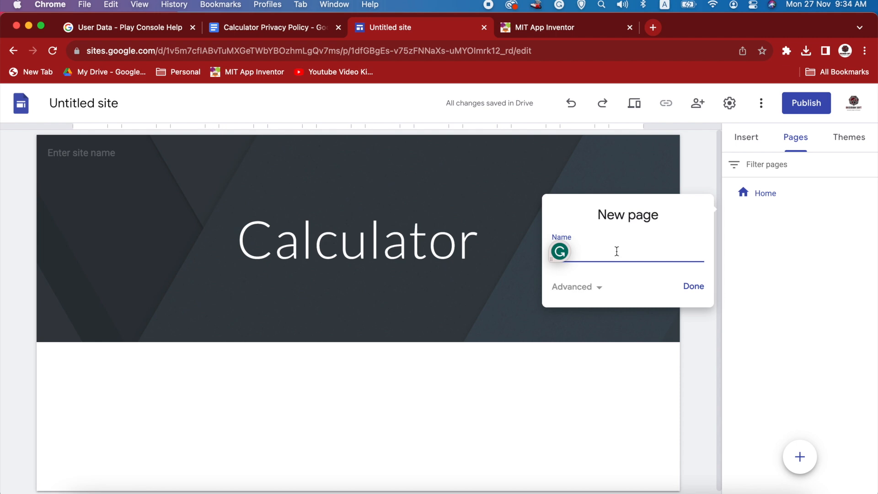
text(Privacy Policy)
click(692, 287)
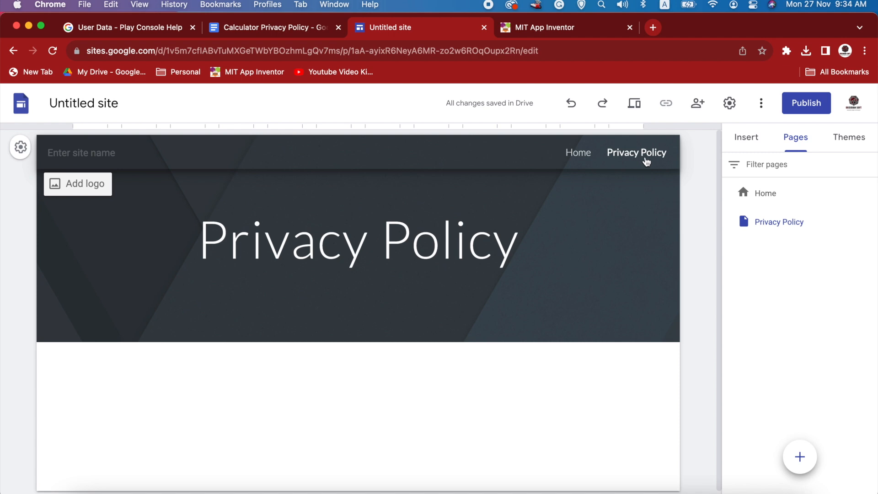
Select the Privacy Policy page and insert an empty text box below its header.
click(762, 226)
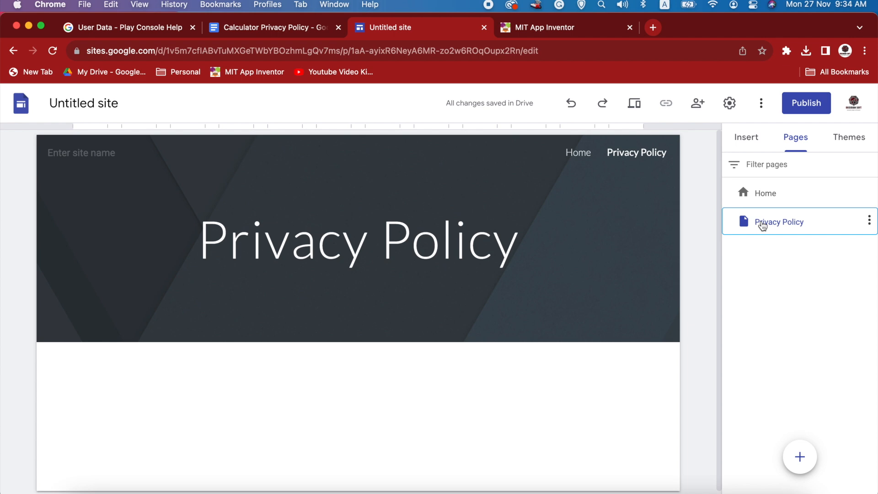
click(761, 195)
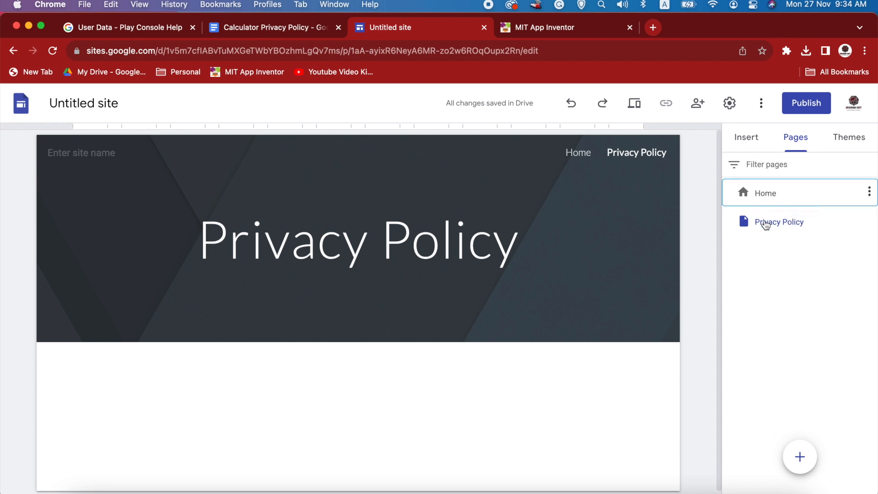
click(765, 231)
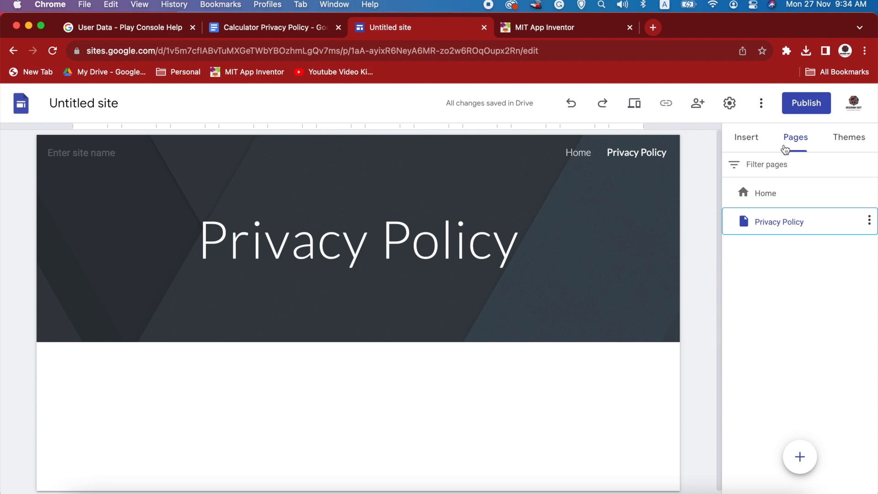
click(750, 143)
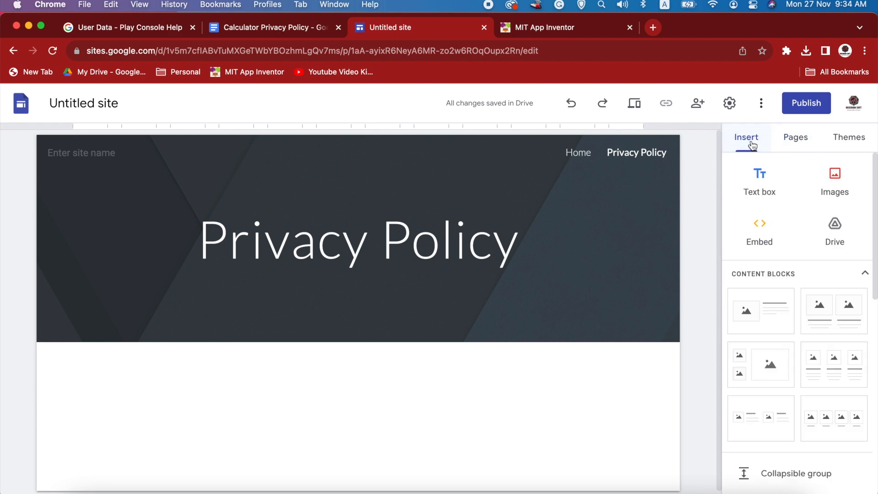
click(763, 189)
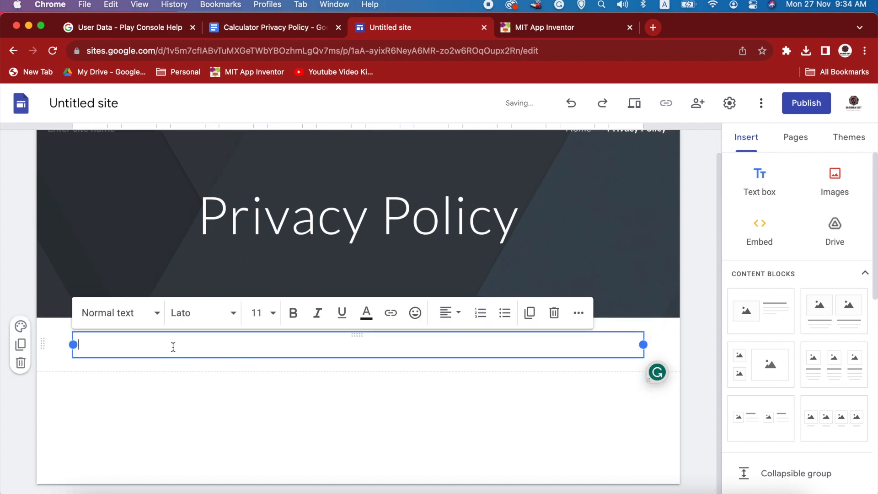
Copy the entire text of the Calculator Privacy Policy document and paste it into the new text box on the site's Privacy Policy page.
click(264, 36)
click(341, 282)
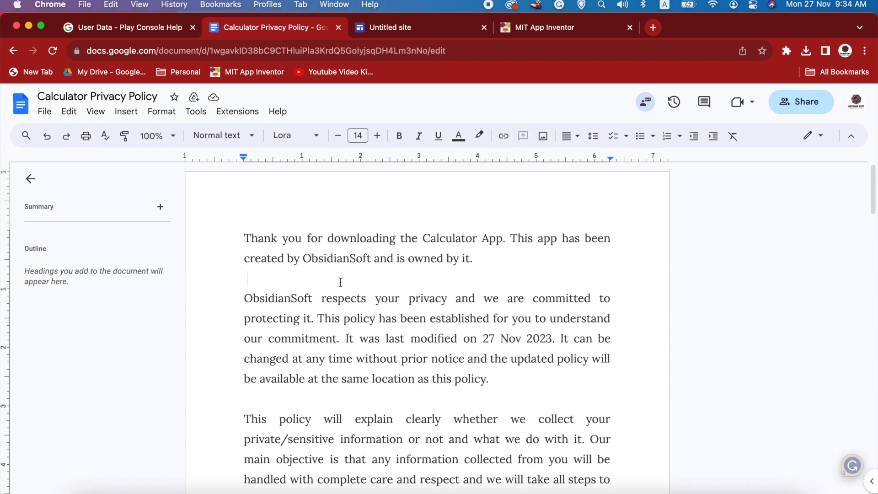
key(super+a)
key(super+c)
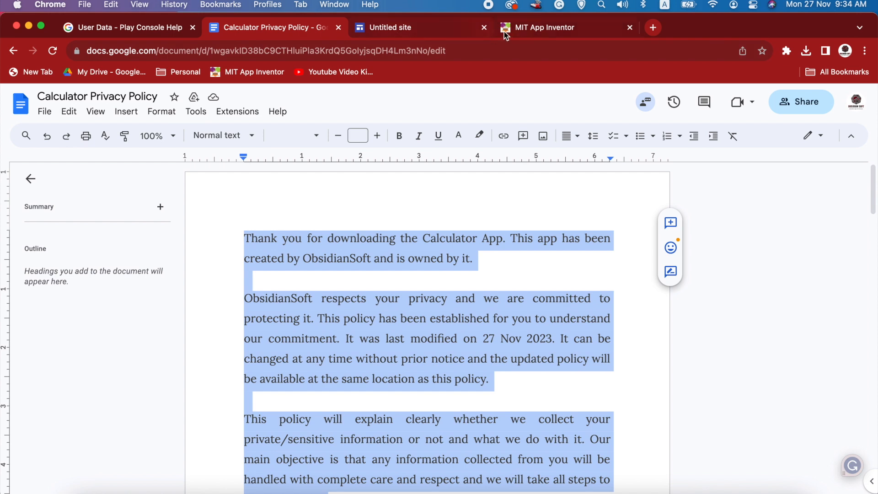
click(389, 27)
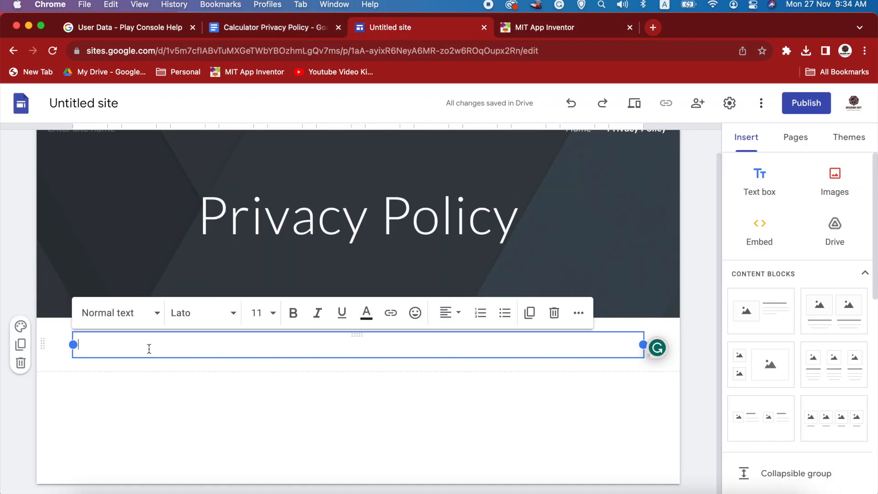
key(super+v)
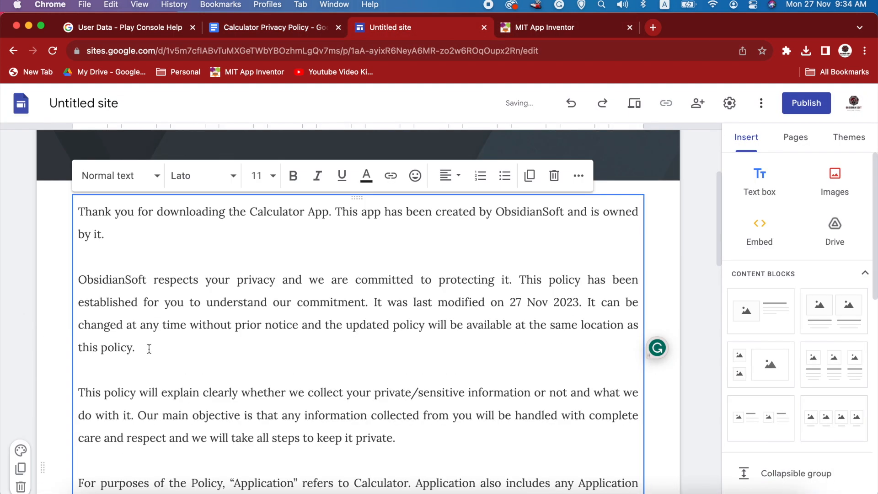
Review the pasted privacy policy text from its opening paragraph to the copyright line.
scroll(149, 348, down, 15)
scroll(190, 349, up, 3)
scroll(191, 348, up, 6)
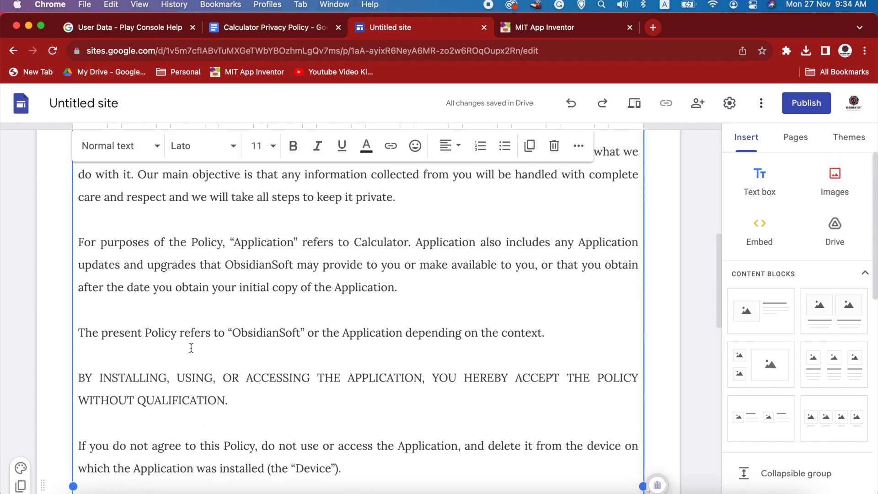
scroll(191, 348, down, 20)
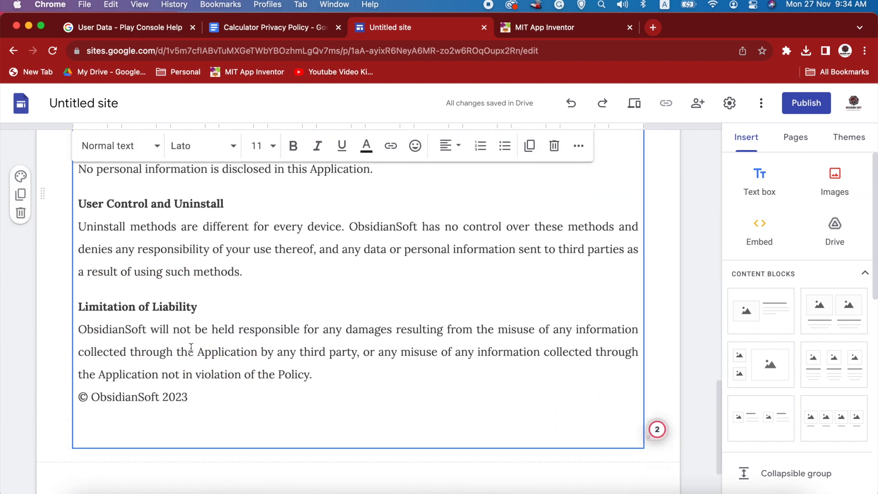
scroll(191, 348, up, 3)
scroll(191, 348, up, 15)
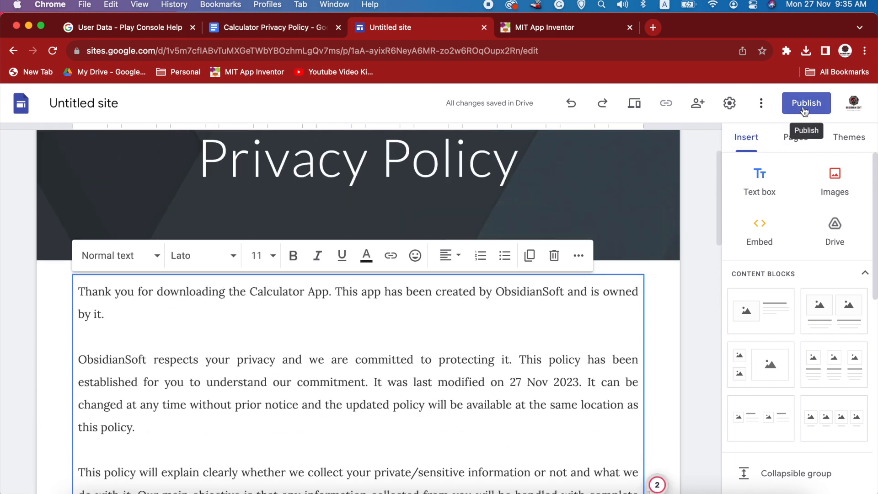
Apply the Impression theme to the site.
click(849, 139)
scroll(749, 387, down, 5)
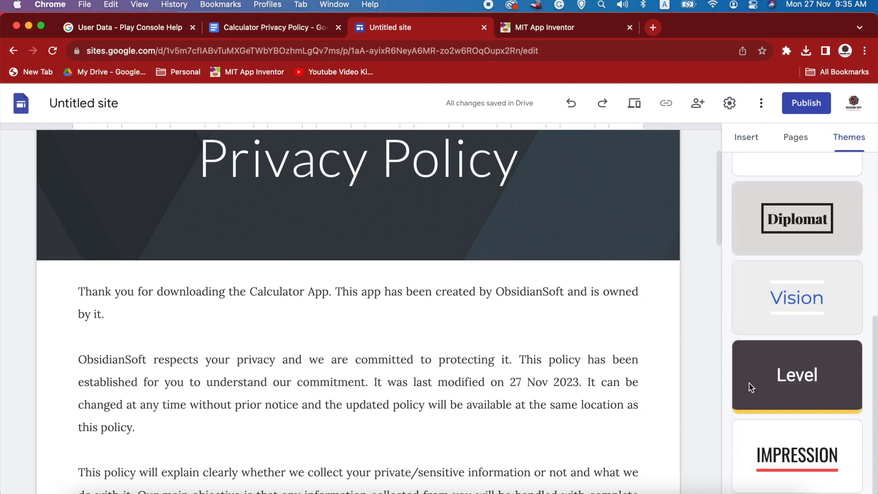
click(797, 464)
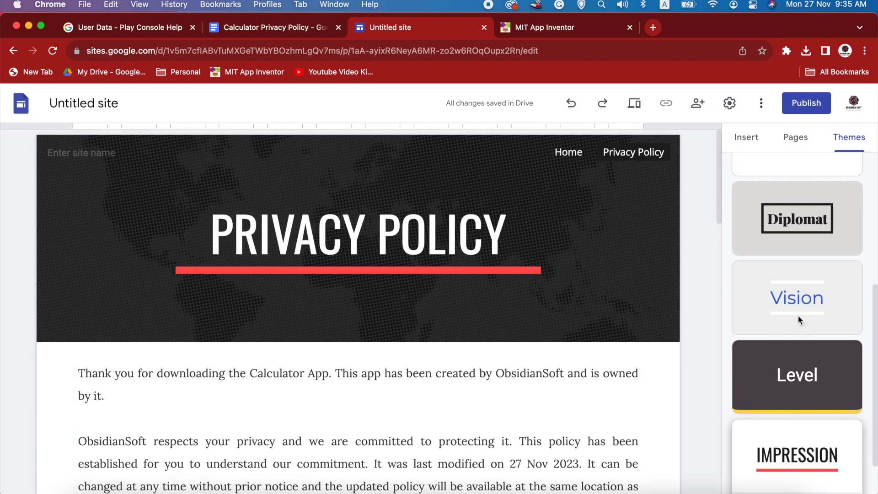
Publish the site to the web with the address "obsidiansoftcalculator".
click(805, 104)
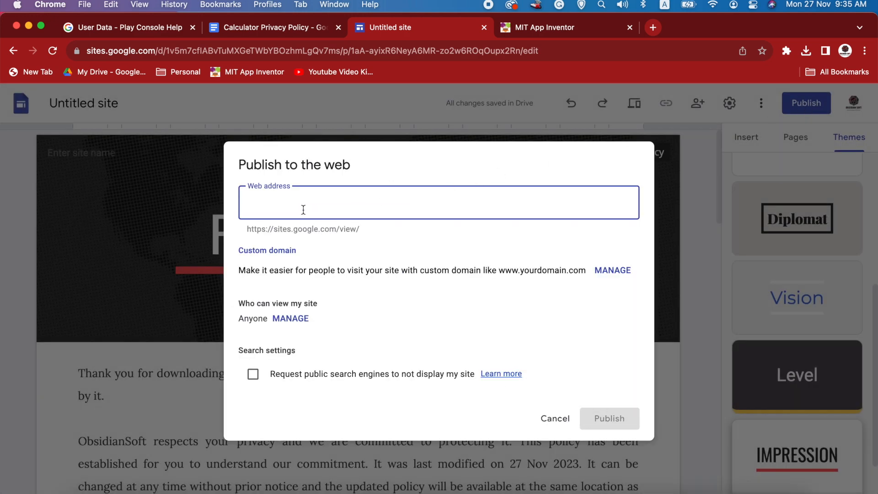
text(obsidiansoftcalculator)
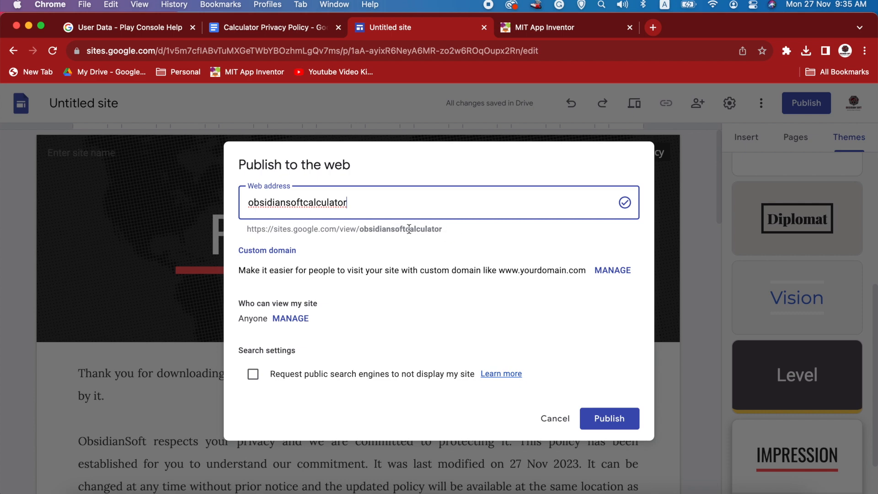
click(612, 418)
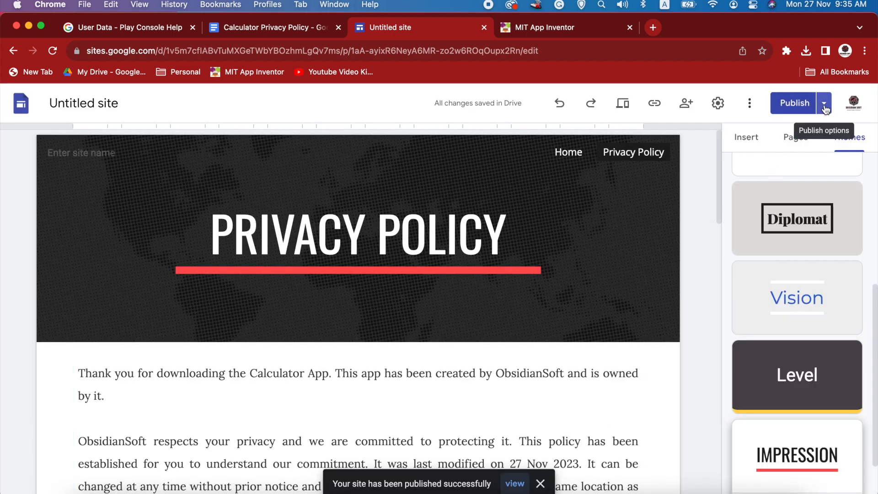
View the published site and check its Home and Privacy Policy pages.
click(824, 107)
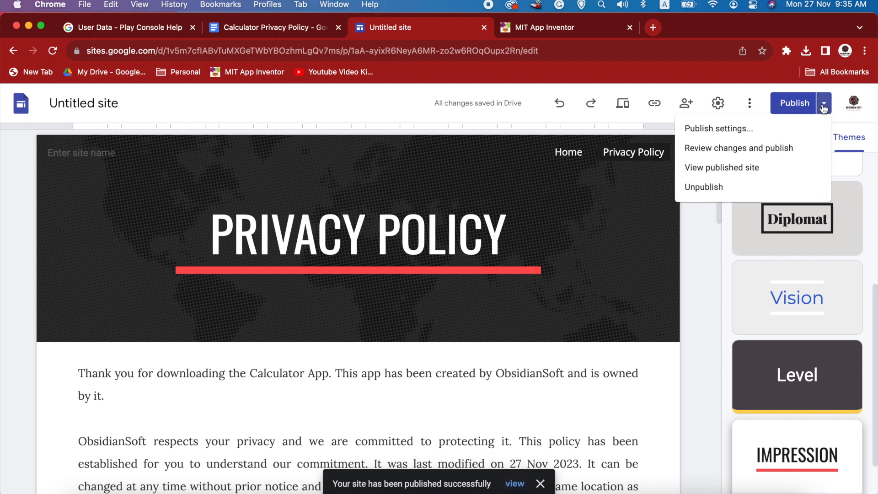
click(753, 169)
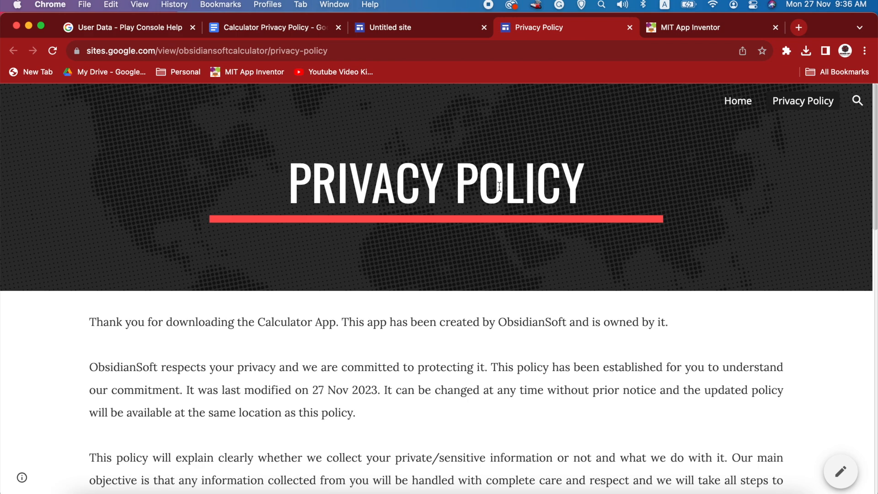
click(721, 108)
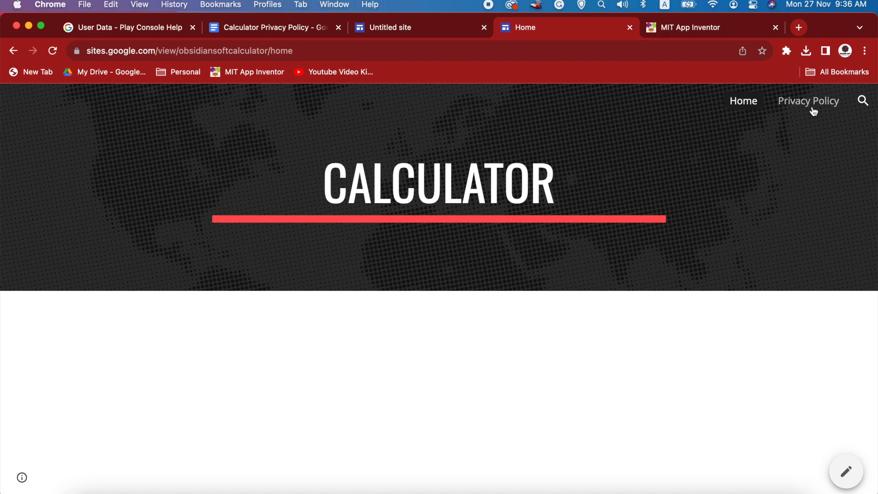
click(812, 109)
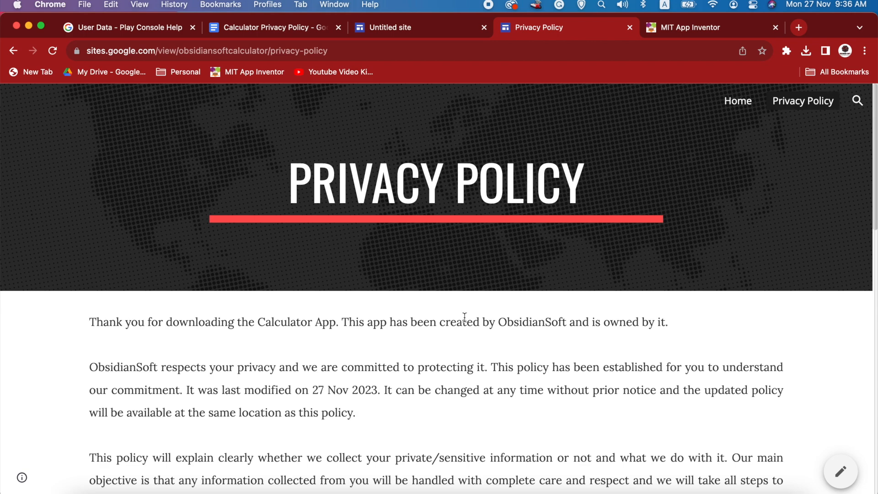
Copy the published Privacy Policy page's URL, then enter and save it as the Calculator app's privacy policy URL in Google Play Console.
click(336, 54)
click(28, 26)
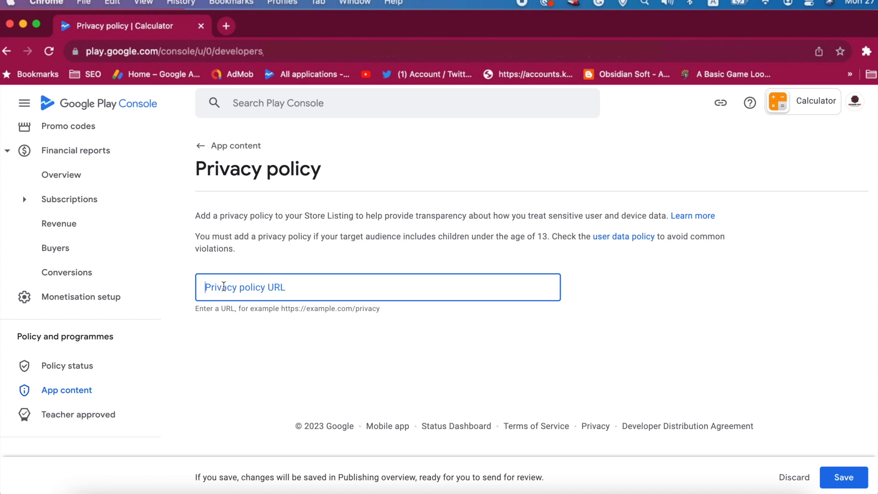
key(super+v)
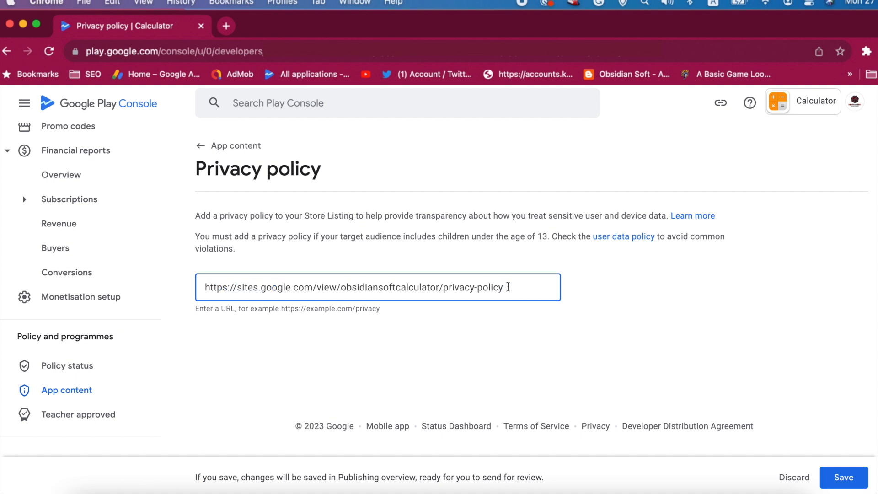
click(840, 477)
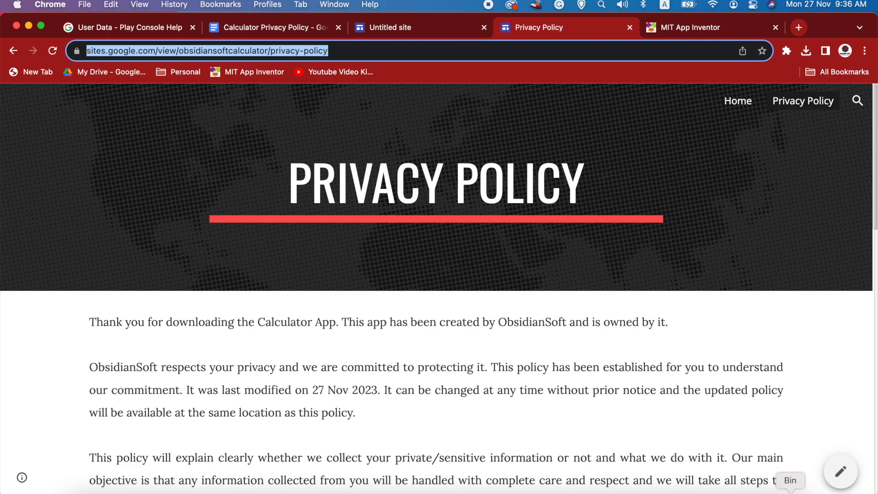
Switch to MIT App Inventor and add a new screen named Screen2 to the Calculator project.
click(710, 31)
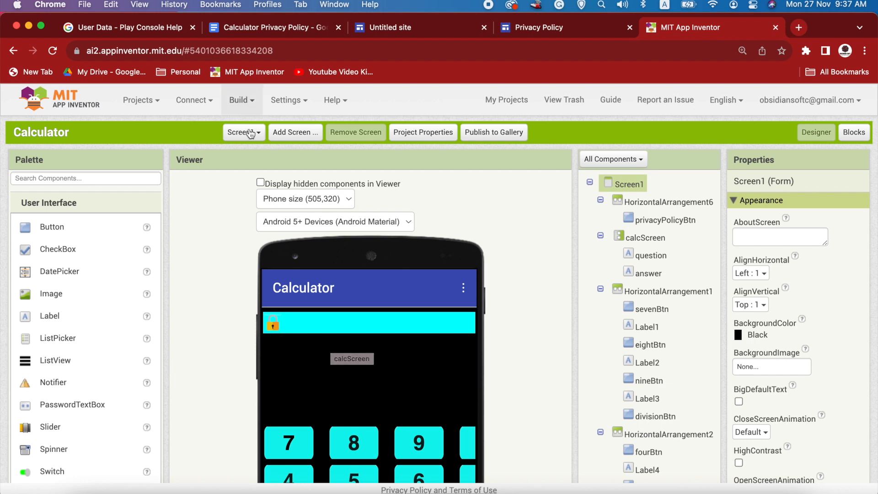
click(294, 137)
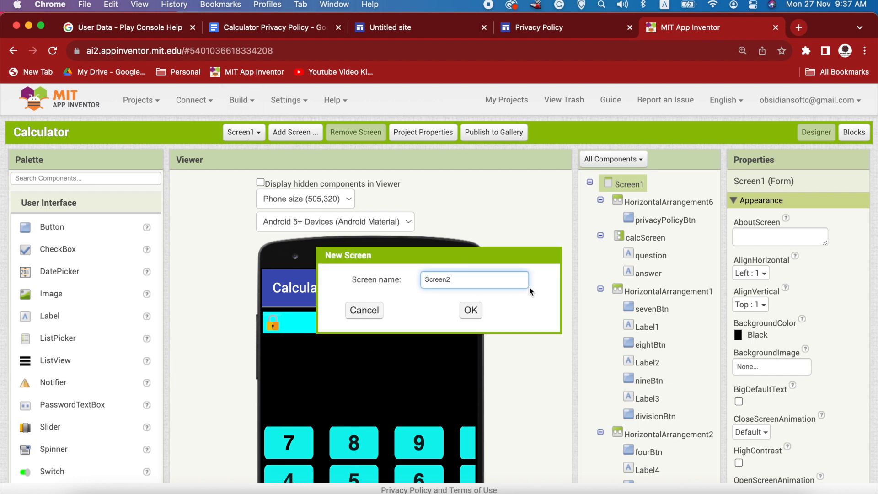
click(471, 313)
scroll(264, 312, down, 5)
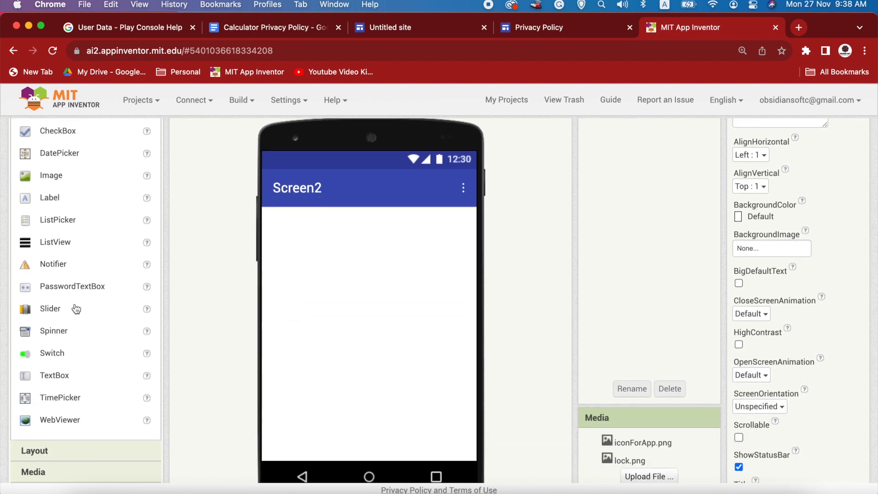
Add a WebViewer component to Screen2 and show that screen's blocks.
drag(63, 422, 378, 360)
scroll(851, 151, up, 5)
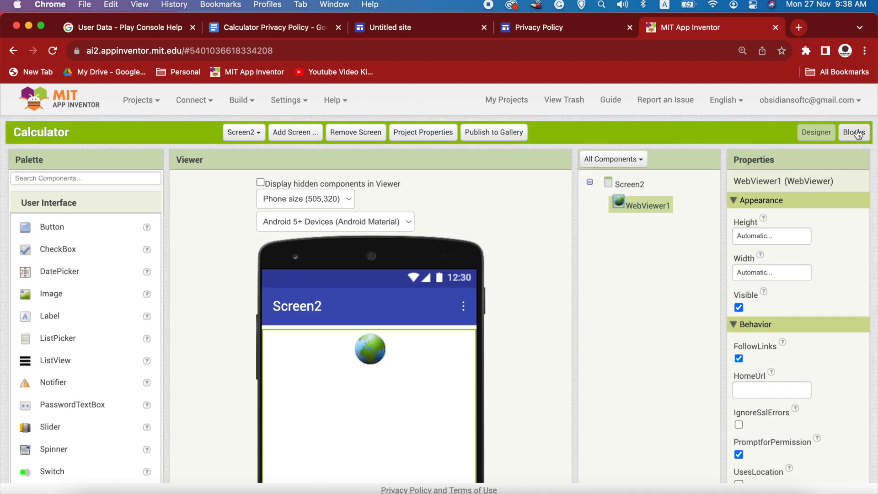
click(855, 132)
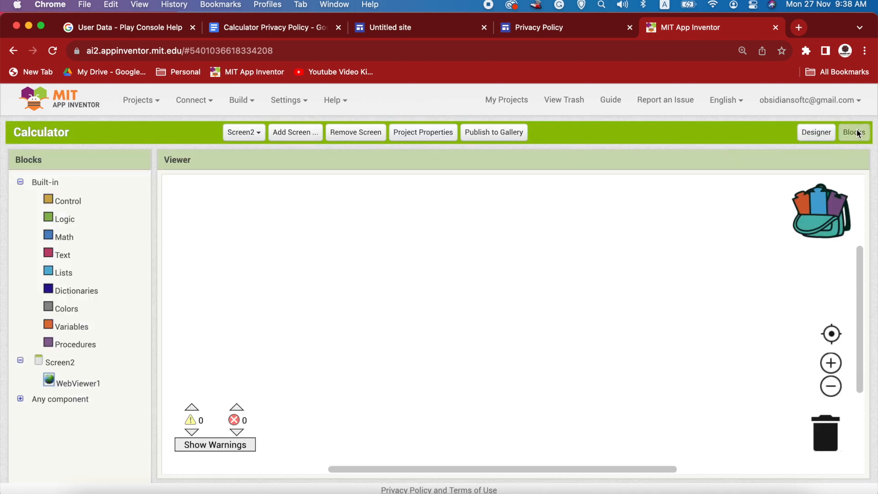
Switch to Screen1's blocks and add a Click event handler for privacyPolicyBtn in the empty workspace area.
click(238, 132)
click(239, 158)
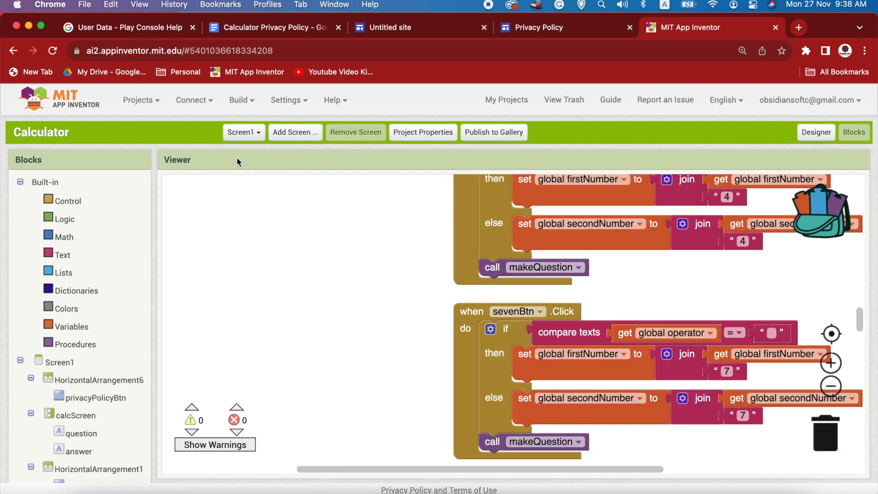
click(84, 401)
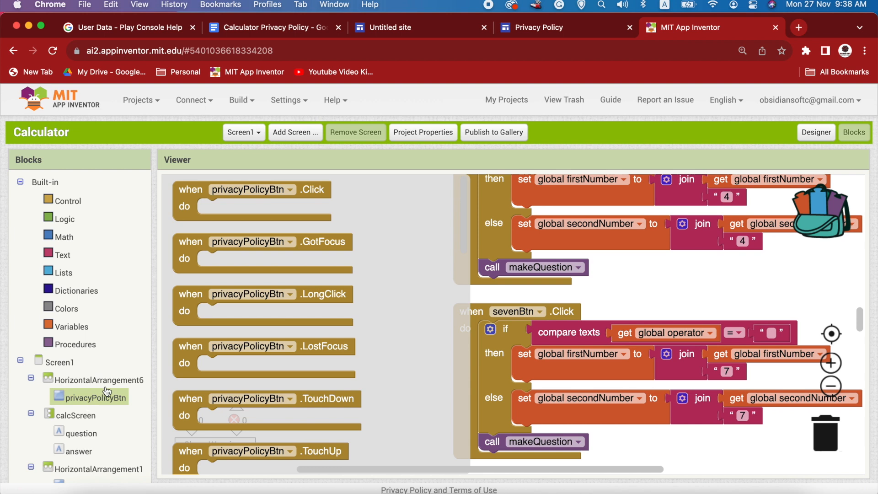
drag(190, 192, 243, 265)
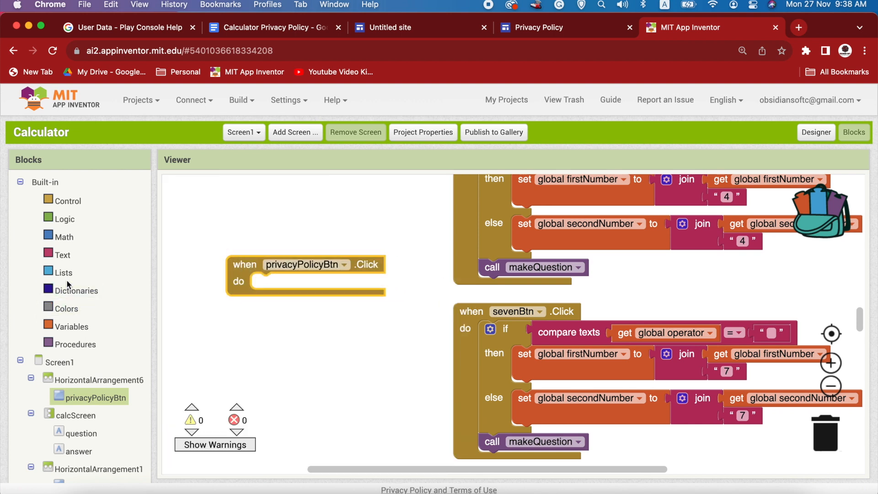
Put an "open another screen" block with screenName Screen2 into the privacyPolicyBtn Click handler and move the handler clear of the other blocks.
click(71, 204)
scroll(279, 381, down, 10)
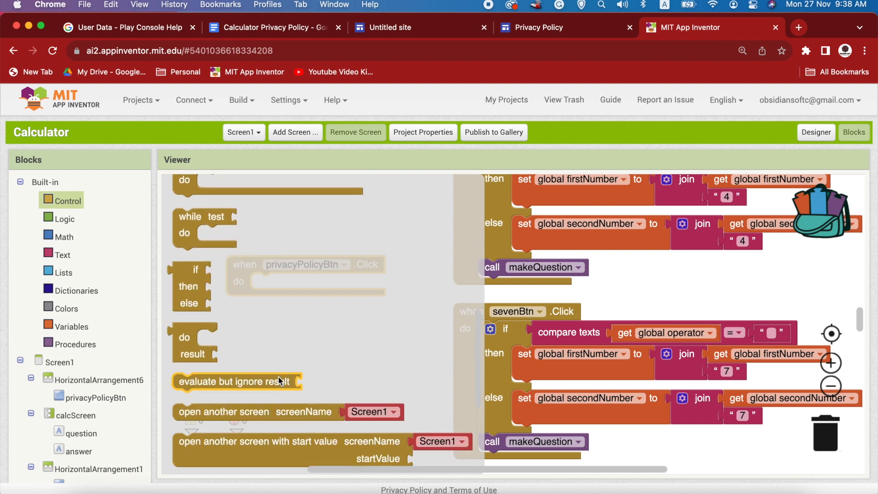
click(194, 304)
drag(193, 304, 274, 285)
click(445, 287)
click(443, 311)
drag(237, 264, 188, 249)
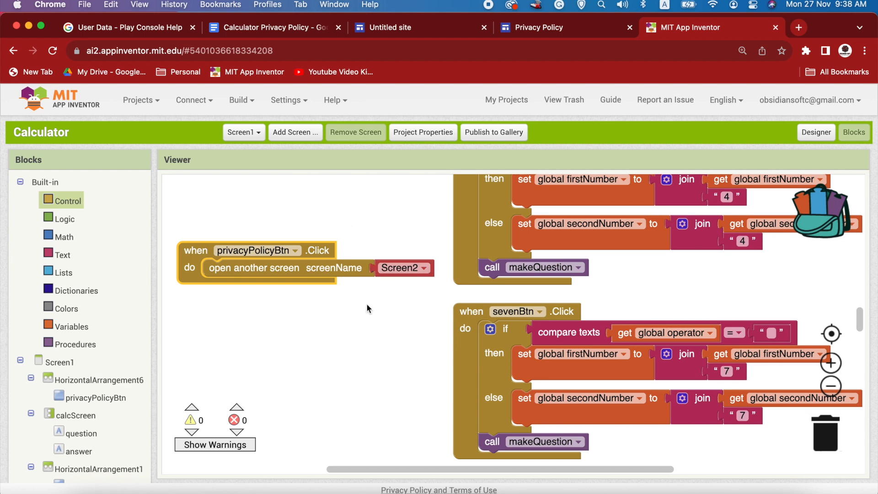
In Screen2's blocks, add a Screen2 Initialize event handler that calls WebViewer1.GoToUrl.
click(251, 140)
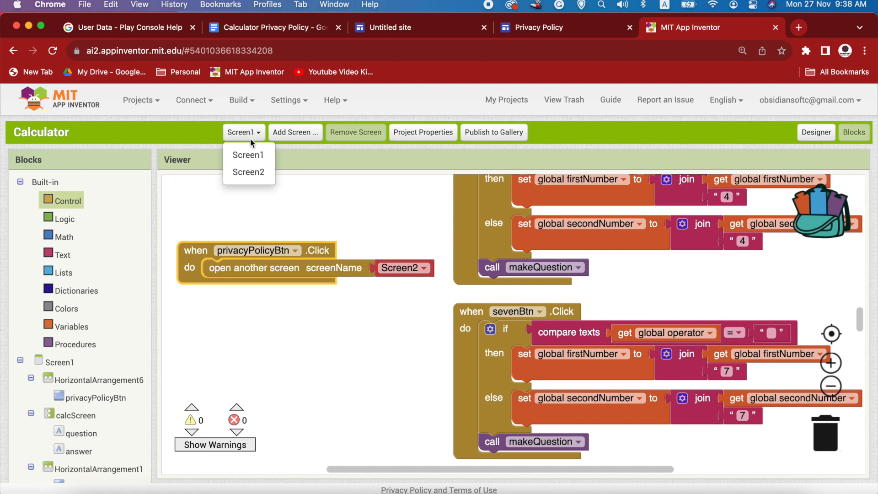
click(246, 171)
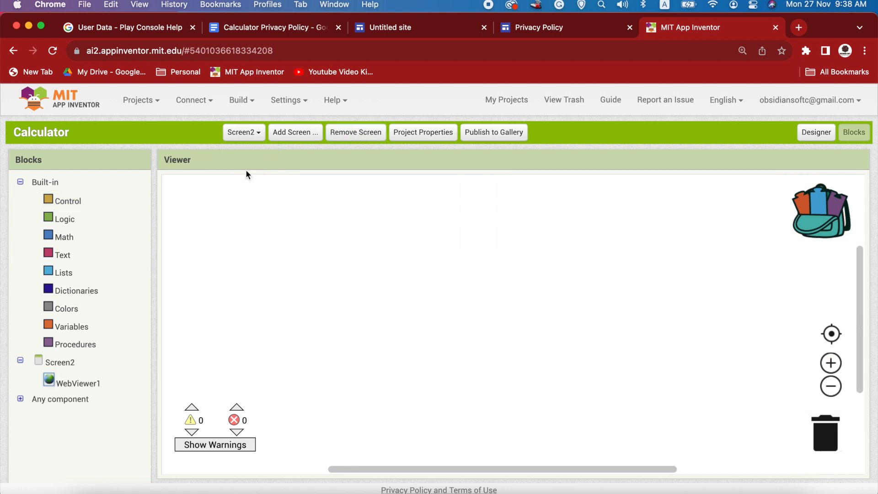
click(69, 363)
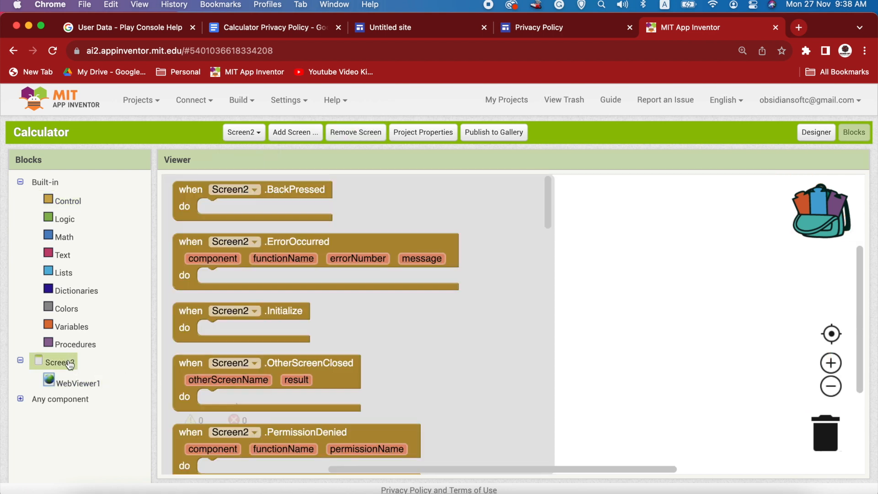
drag(188, 320, 281, 261)
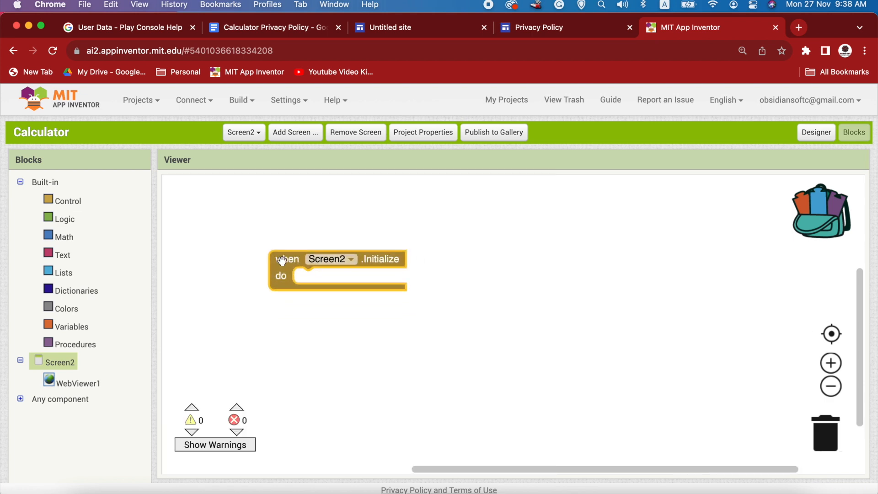
click(71, 392)
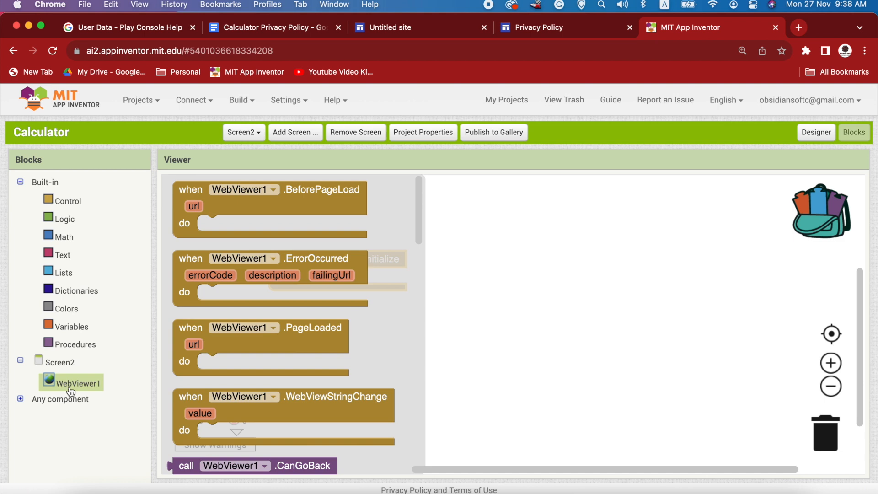
scroll(223, 391, down, 10)
drag(187, 321, 312, 298)
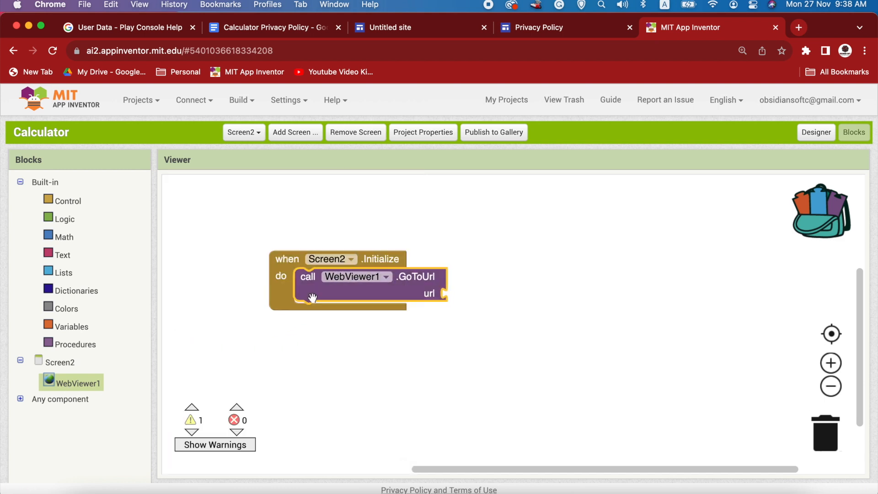
click(59, 254)
drag(198, 204, 452, 294)
scroll(198, 210, up, 10)
click(466, 294)
key(cmd+v)
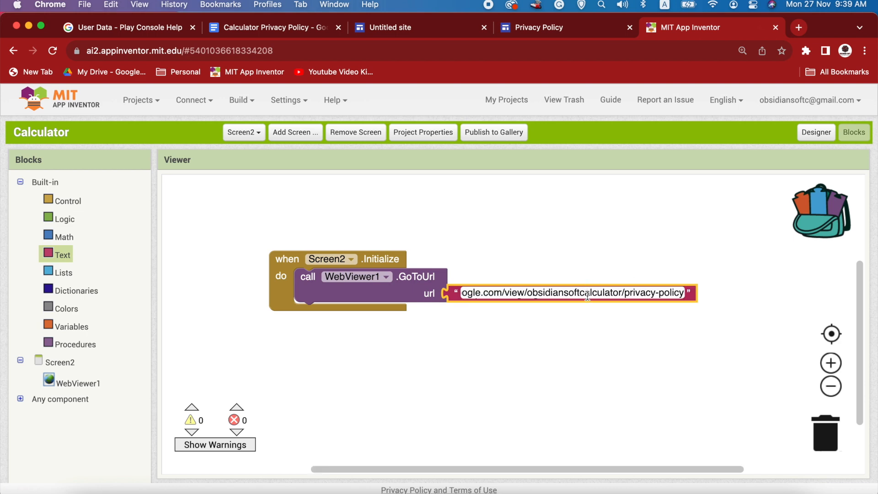
click(571, 356)
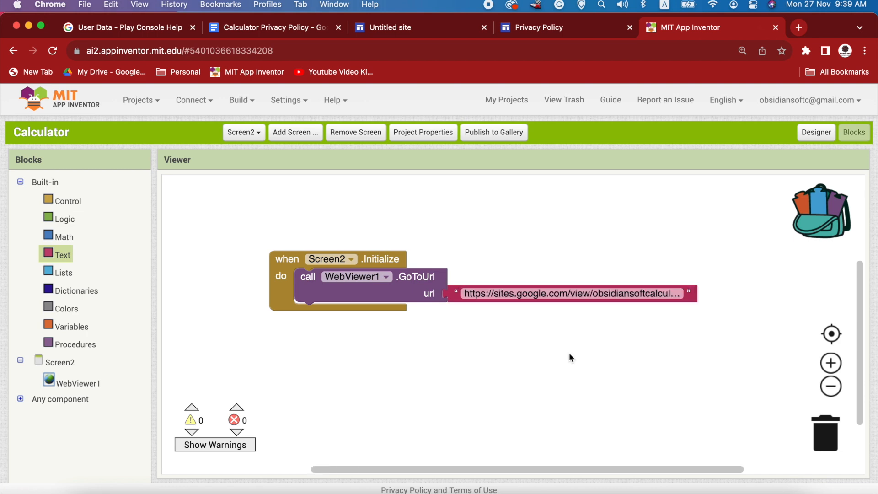